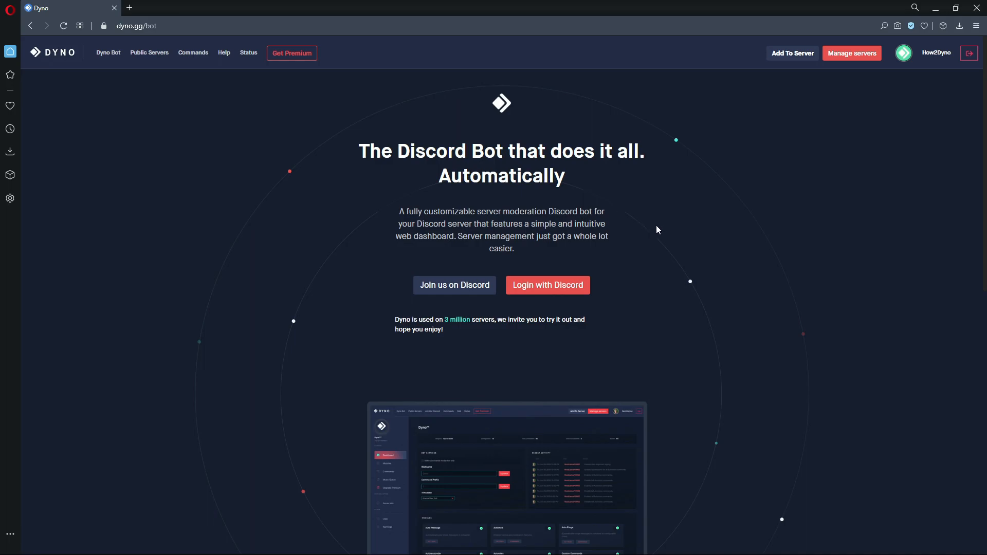
Step: Open the How2Dyno server's Custom Commands settings in the Dyno dashboard and enable the module
click(854, 53)
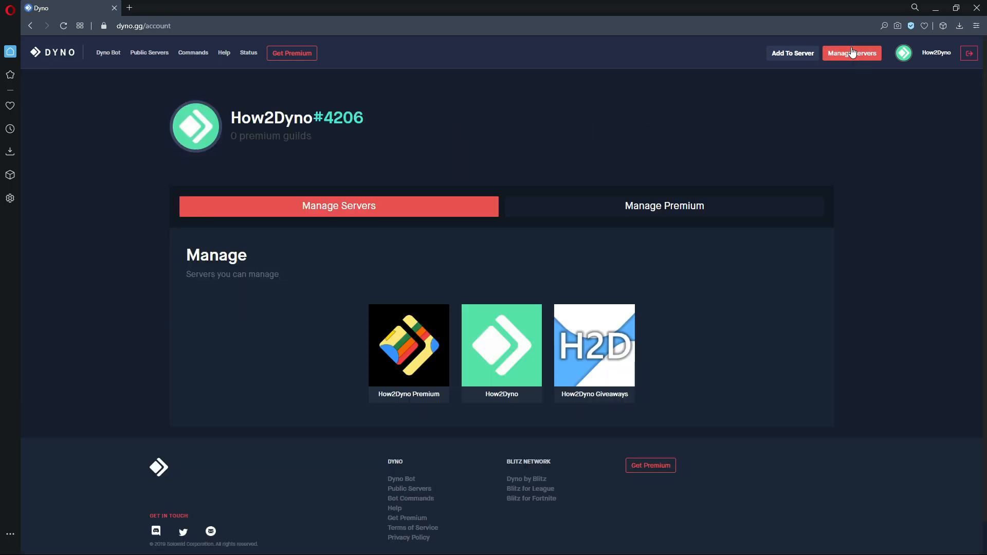
click(510, 332)
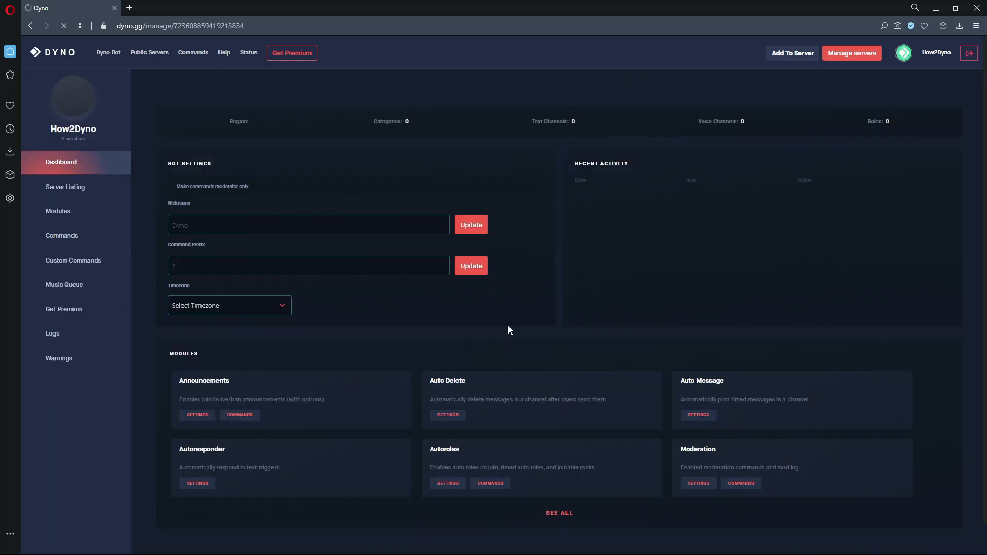
click(82, 260)
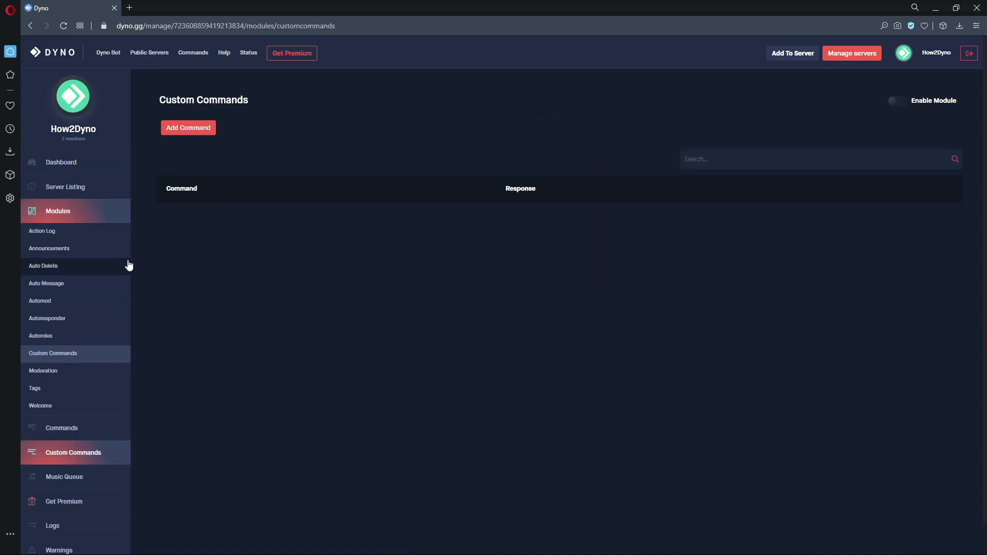
click(893, 100)
Step: Start a new custom command named dm with the response {dm:$1} followed by $2+ on a second line
click(212, 131)
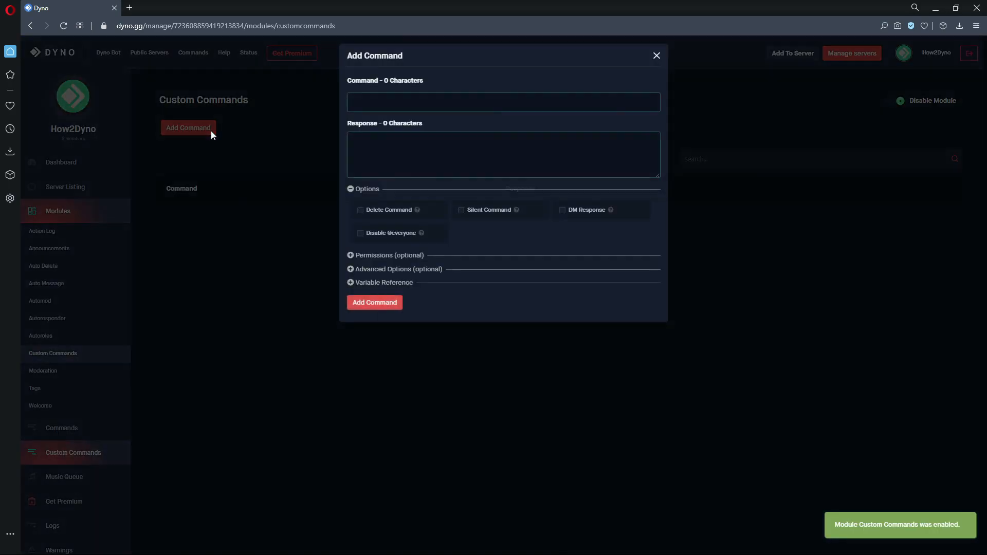
click(386, 102)
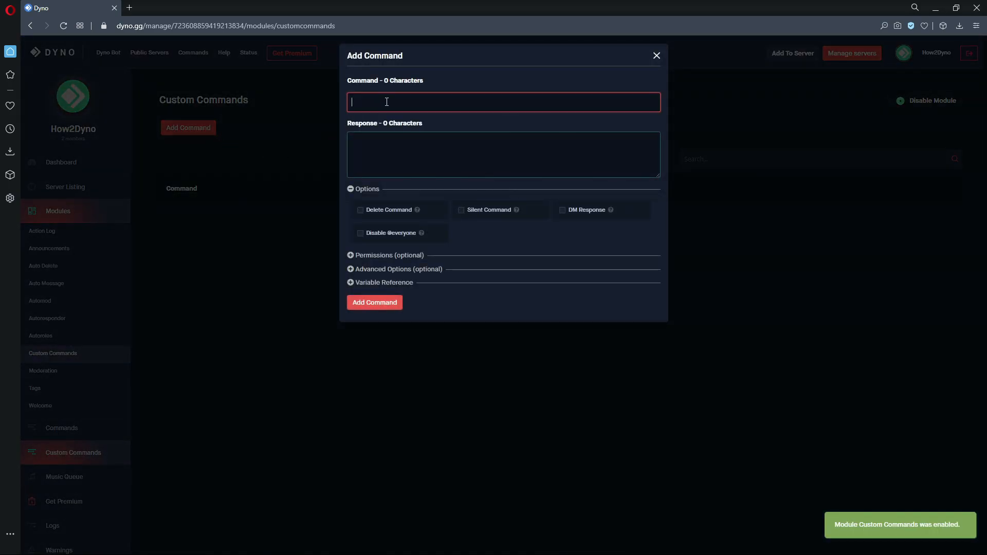
text(dm)
click(393, 168)
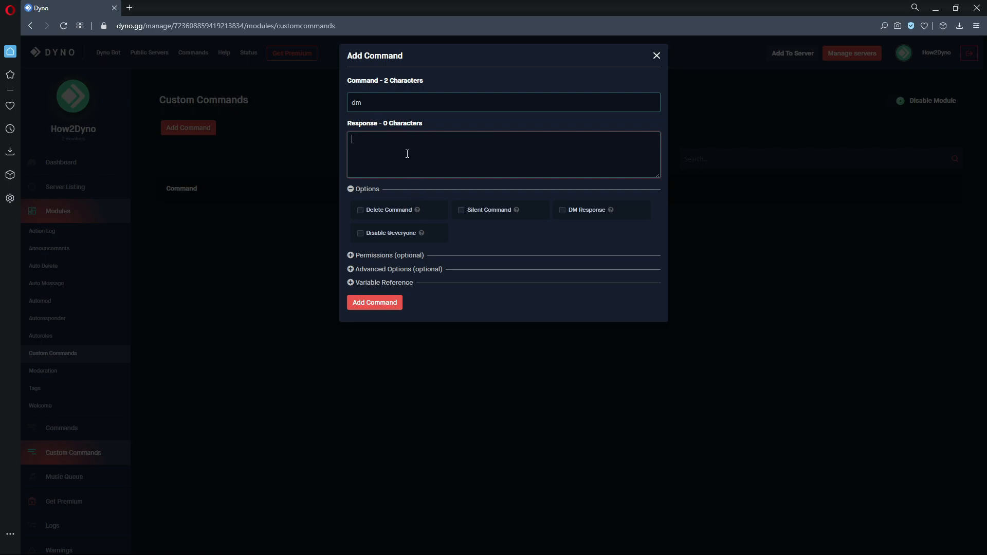
text({dm:$1} $2+)
click(385, 151)
click(393, 140)
click(397, 146)
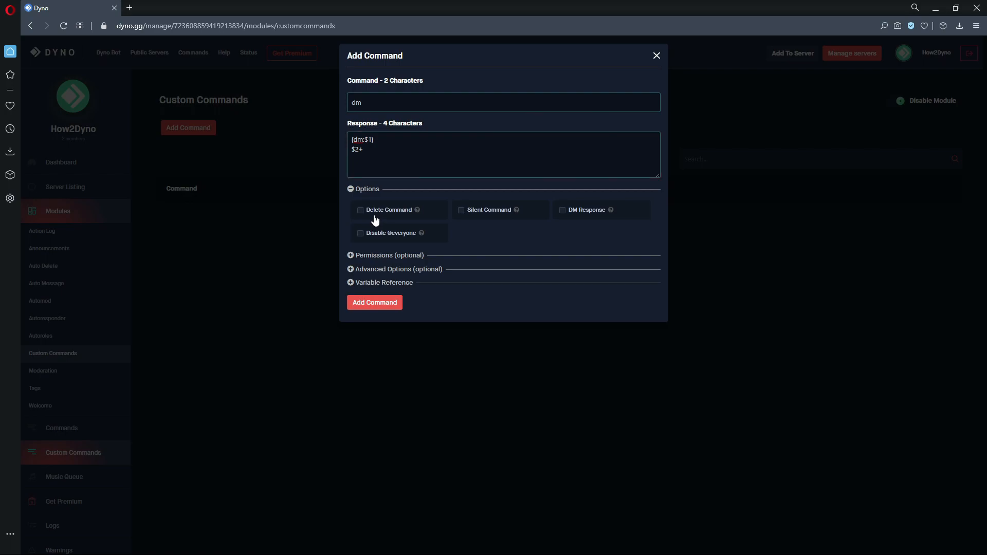
Step: Enable the Delete Command option for the dm command and add the command
click(360, 210)
click(386, 102)
click(412, 155)
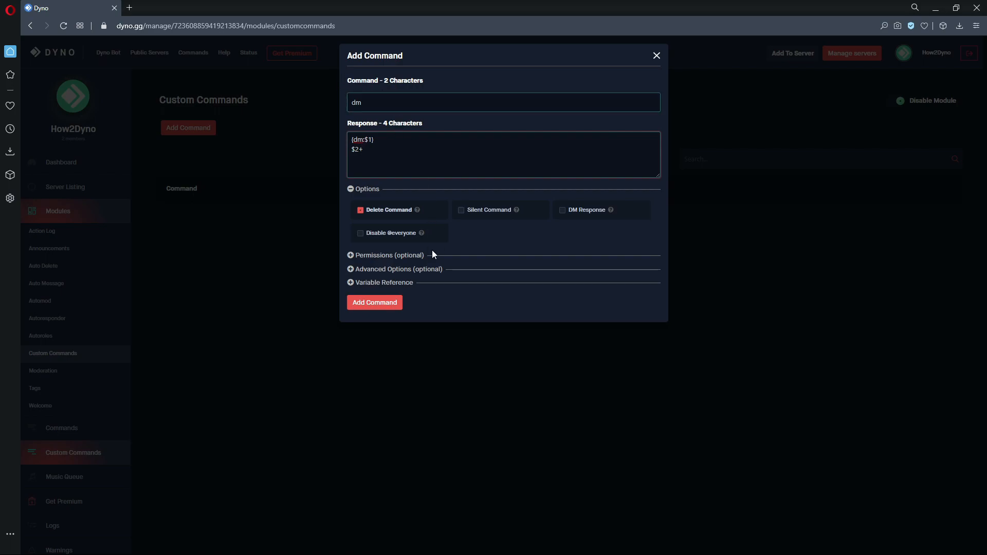
click(387, 307)
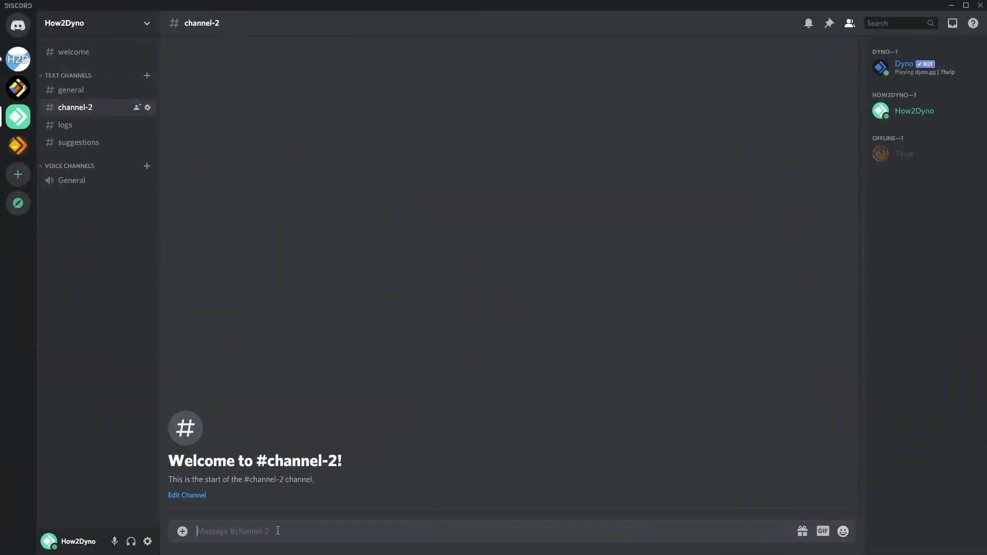
text(?dm @how)
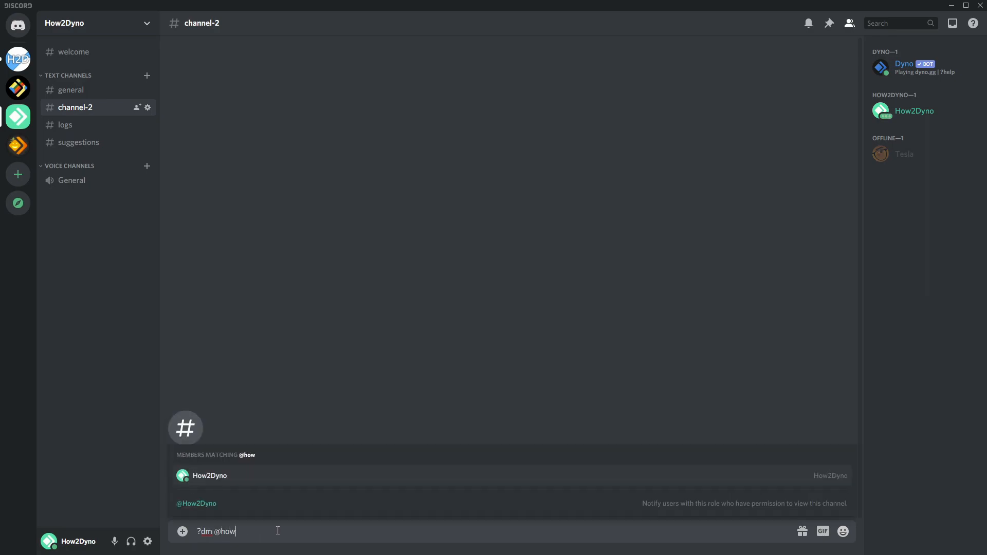
key(Tab)
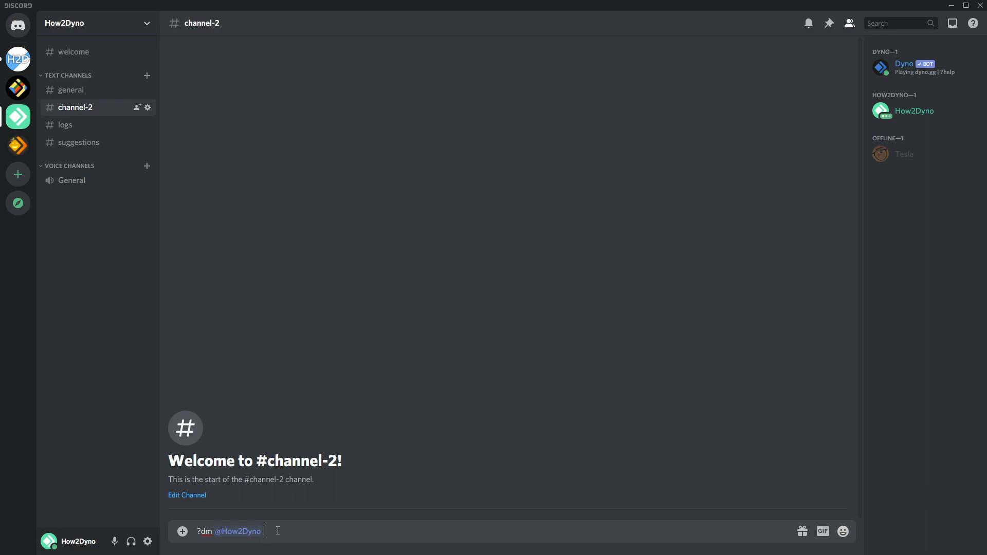
text(test)
key(Return)
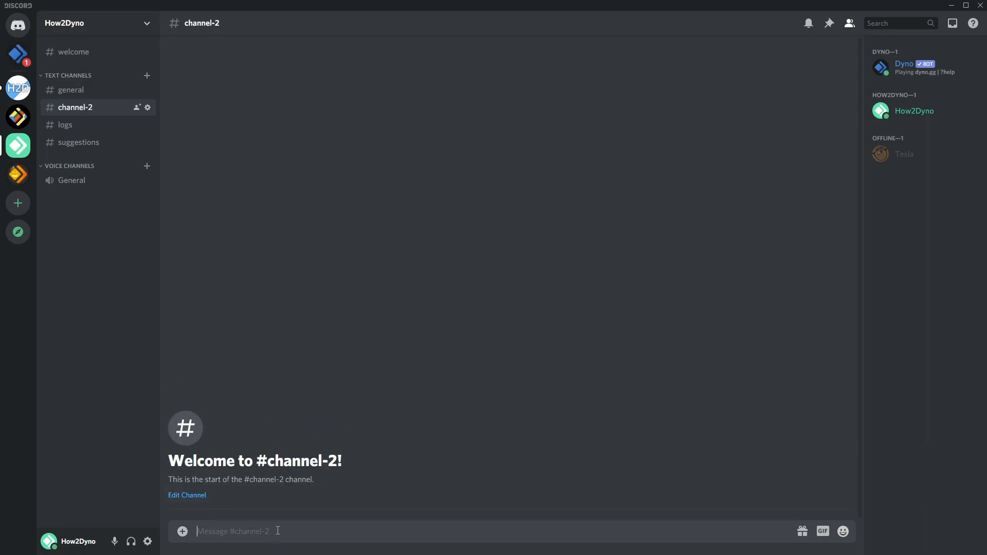
Step: Open the unread direct message from Dyno and check the newest sender line and message text
click(18, 54)
mouse_move(206, 507)
mouse_down()
mouse_move(202, 499)
mouse_move(196, 508)
mouse_up()
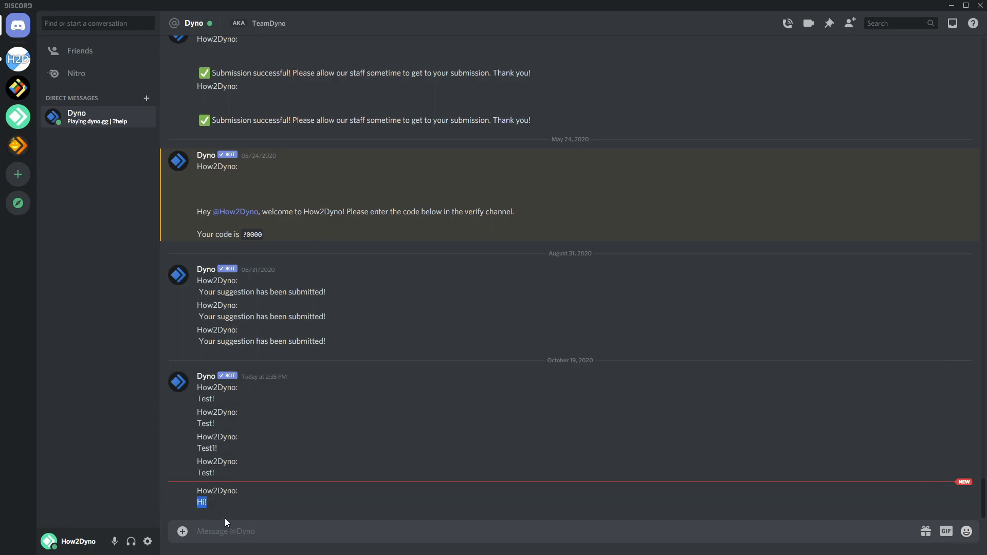
click(209, 493)
Step: Return to the How2Dyno server, copy the How2Dyno member's ID, and send ?dm with that ID and the message Hi!
click(15, 121)
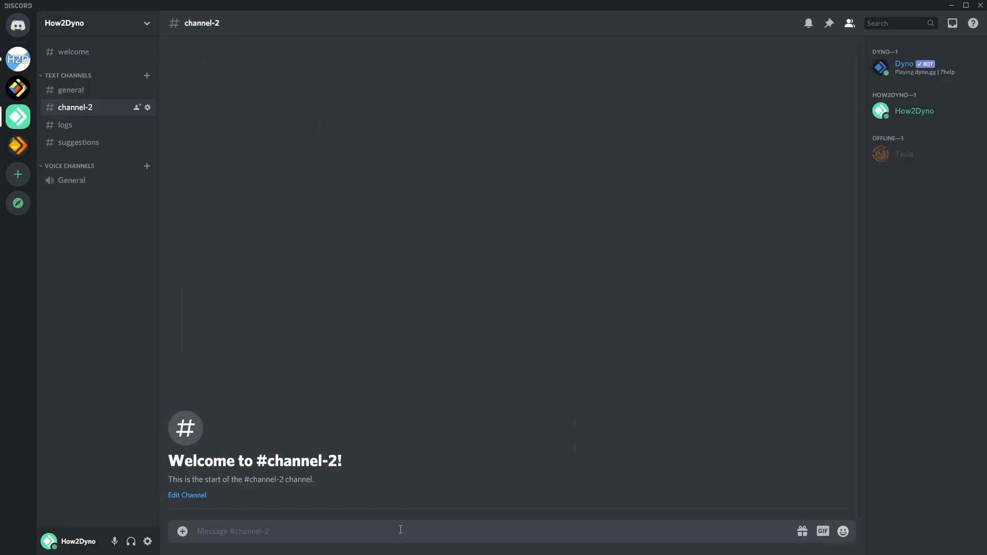
right_click(909, 121)
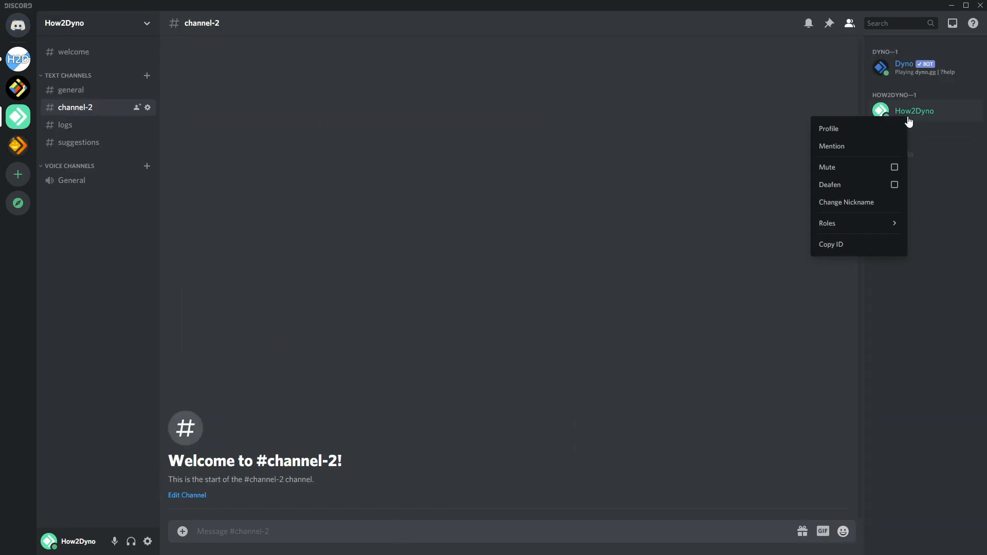
click(861, 249)
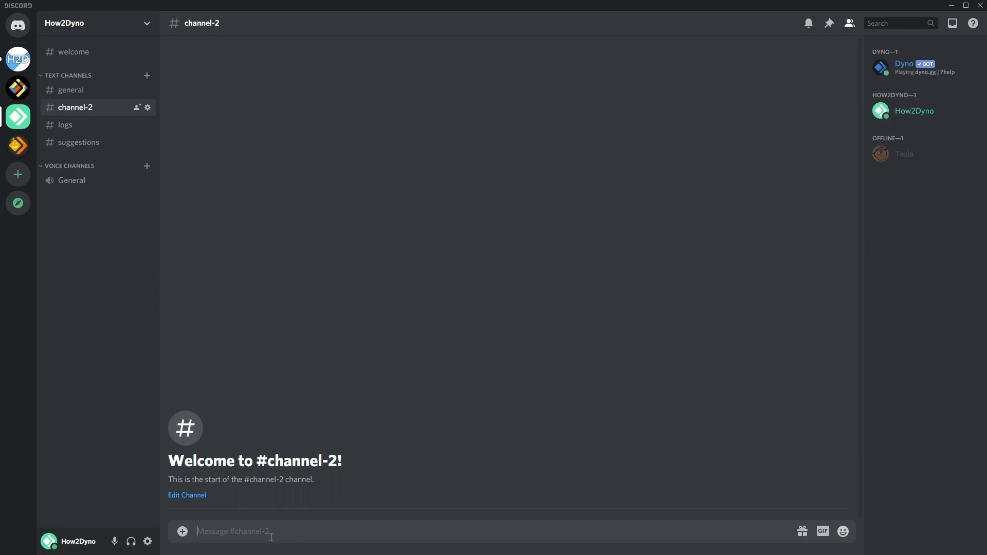
text(?dm)
key(ctrl+v)
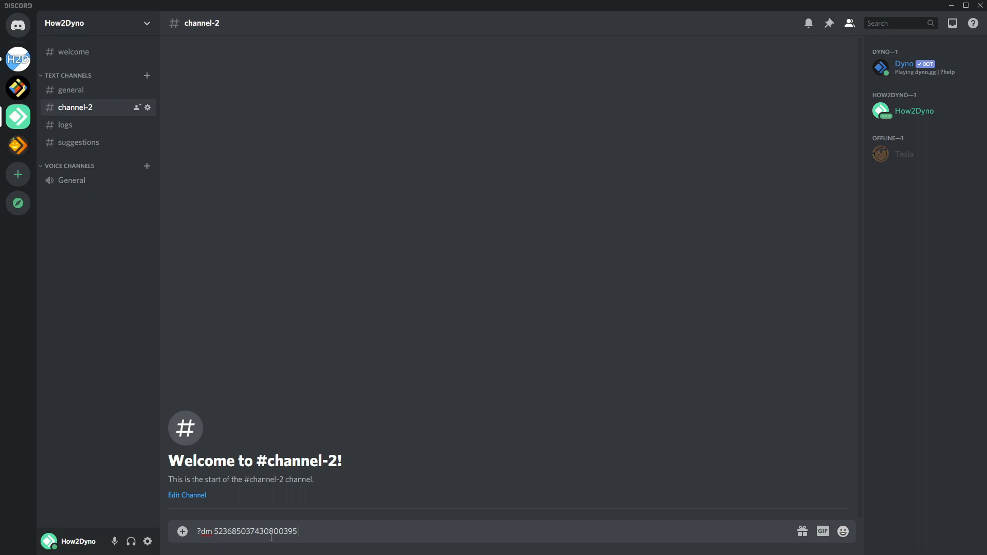
text(Hi!)
key(Return)
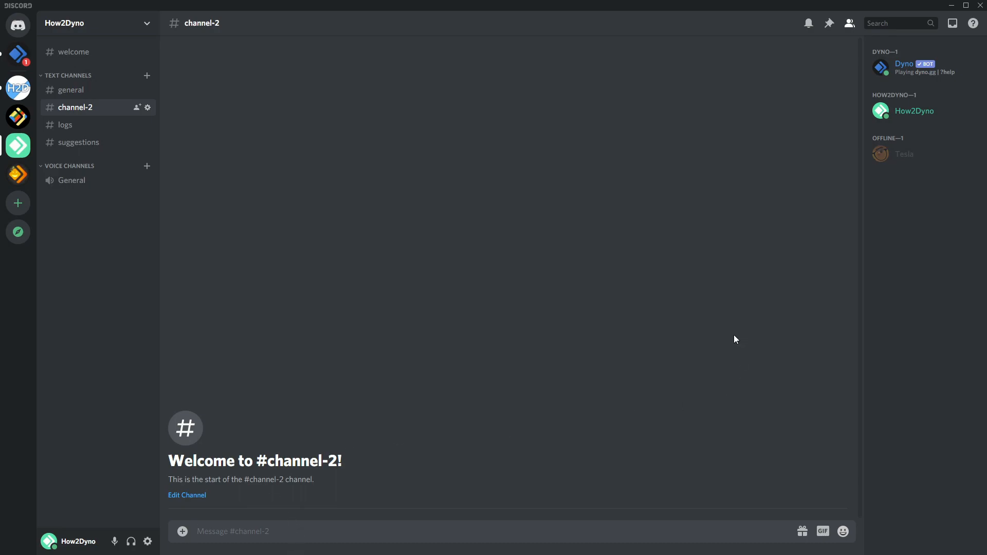
Step: Look up the How2Dyno member with ?whois in channel-2, once by mention and once by plain username
right_click(935, 106)
mouse_move(875, 208)
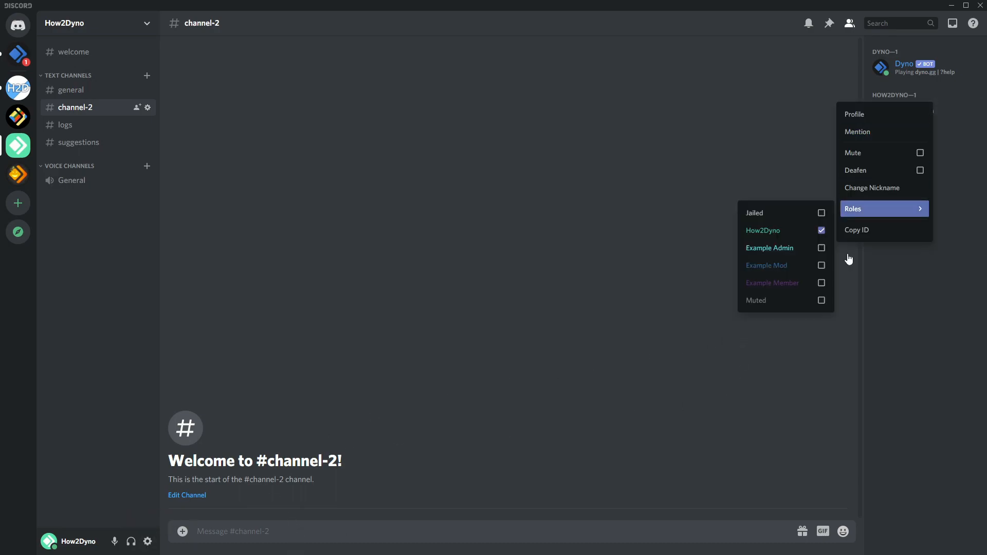
click(306, 525)
text(?whois @)
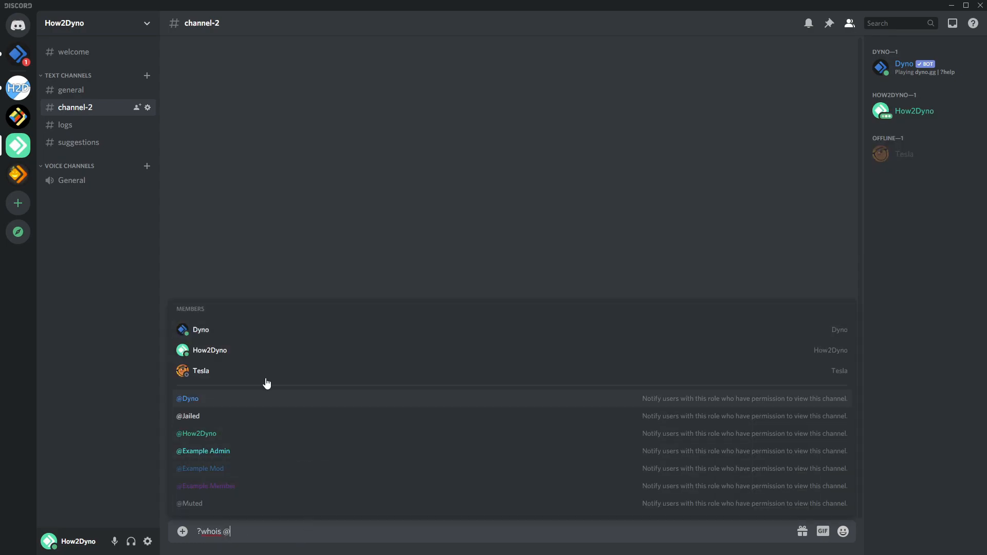
click(223, 348)
key(Return)
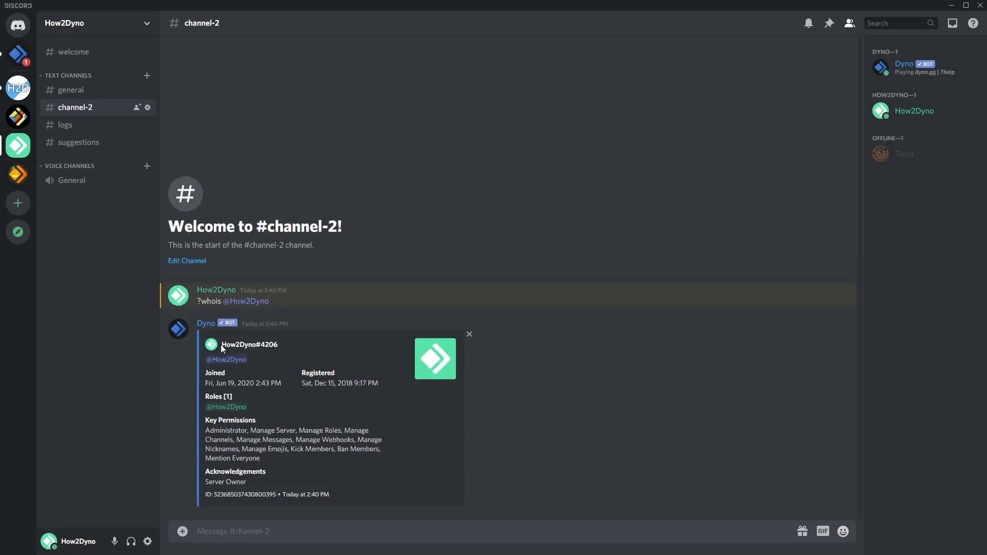
text(?whois How2Dyno)
key(Return)
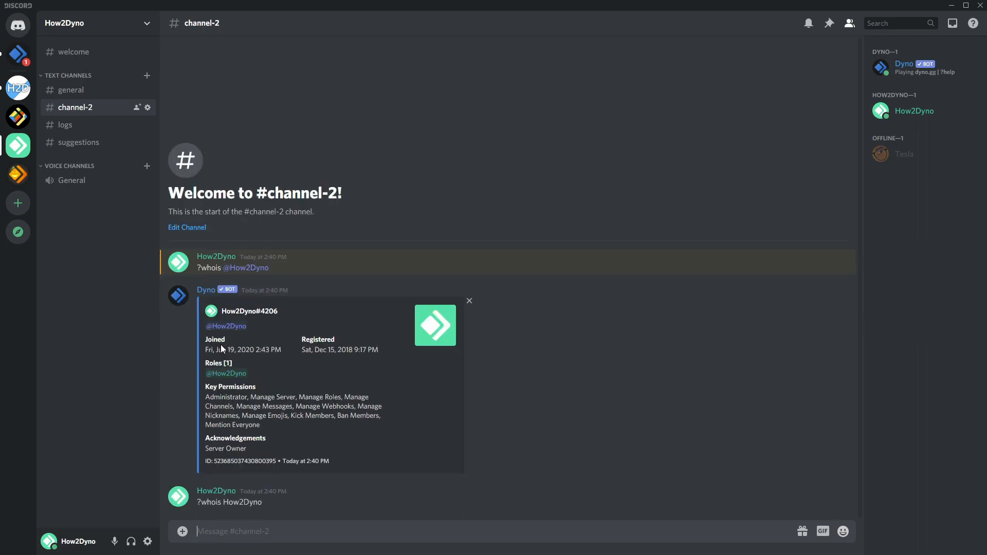
Step: Try copying the user ID from the latest whois result into the message box, and clear the box
double_click(245, 495)
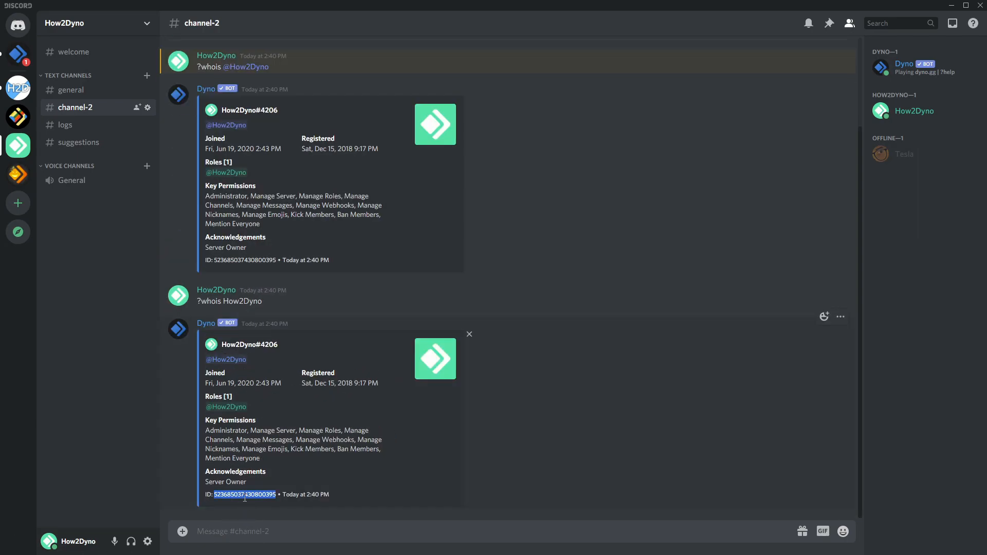
click(246, 528)
key(ctrl+v)
key(ctrl+a)
key(BackSpace)
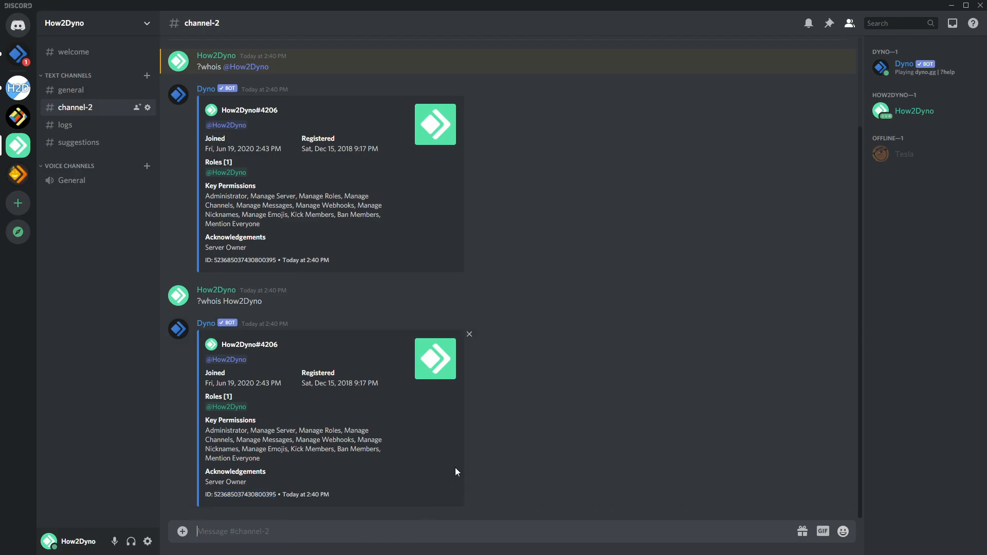